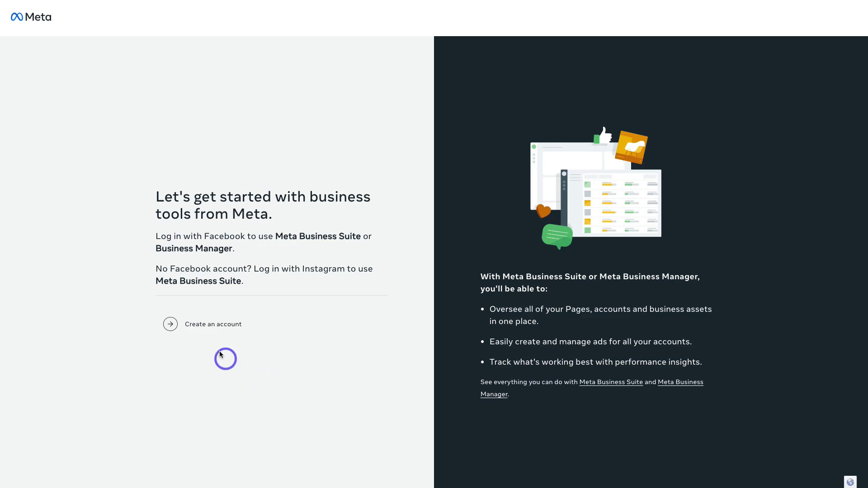
Begin creating a new business account from the business tools start page.
{"action": "left_click", "coordinate": [225, 330]}
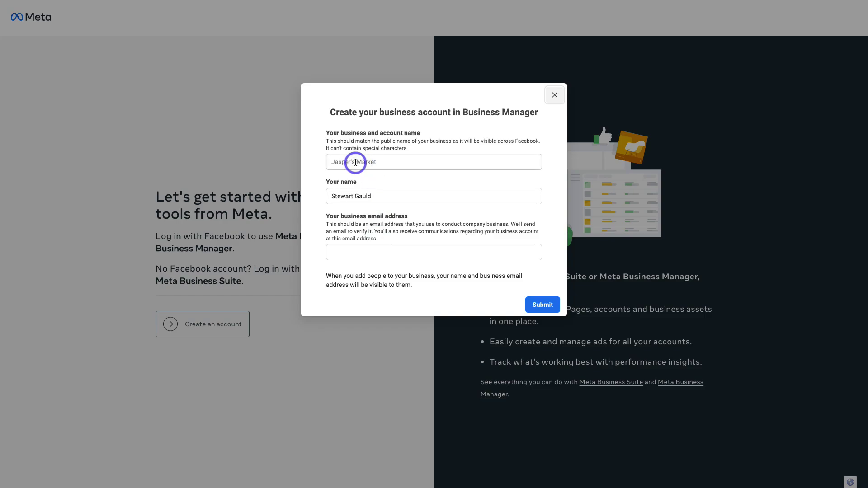
Enter the business name and business e-mail address, then submit the new account form.
{"action": "left_click", "coordinate": [355, 162]}
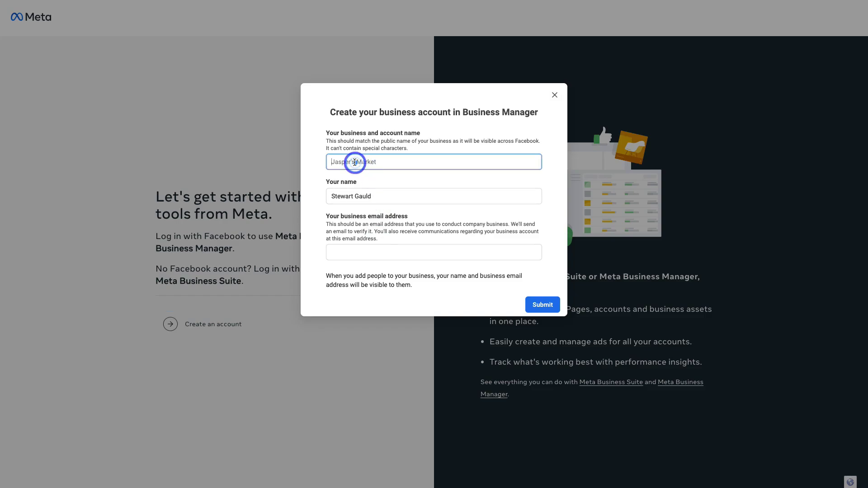
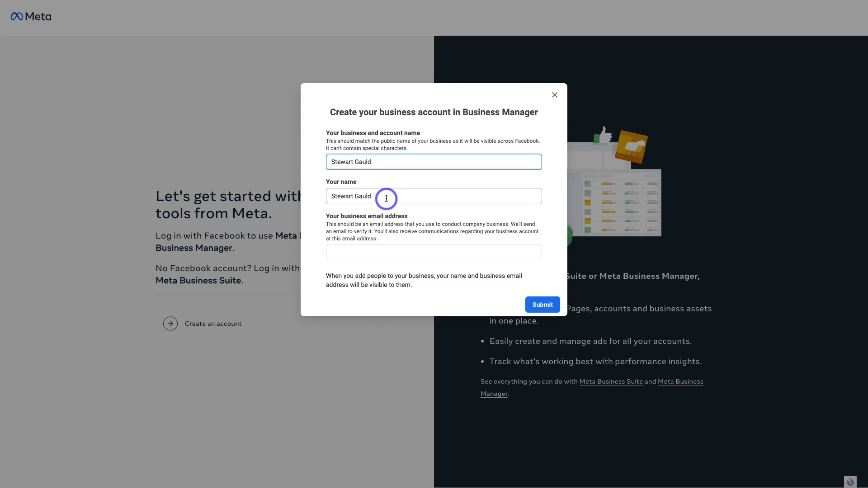
{"action": "left_click", "coordinate": [370, 252]}
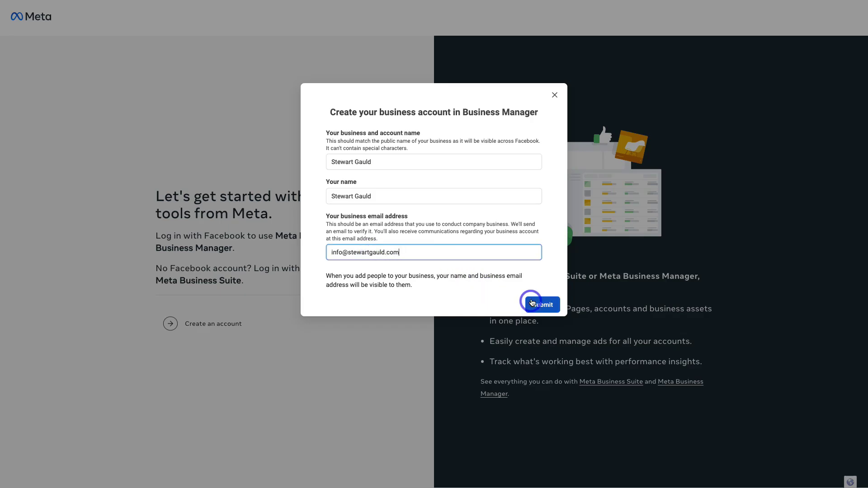
{"action": "left_click", "coordinate": [541, 305]}
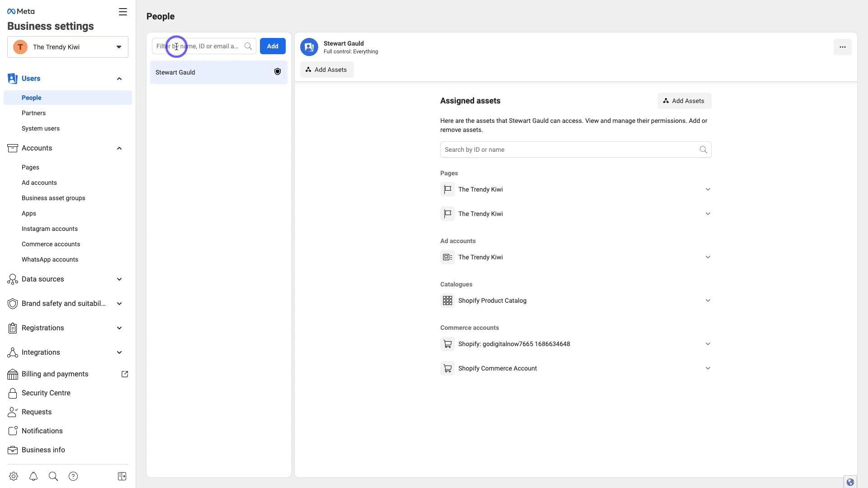
Start inviting a new person from The Trendy Kiwi's People settings.
{"action": "left_click", "coordinate": [275, 46]}
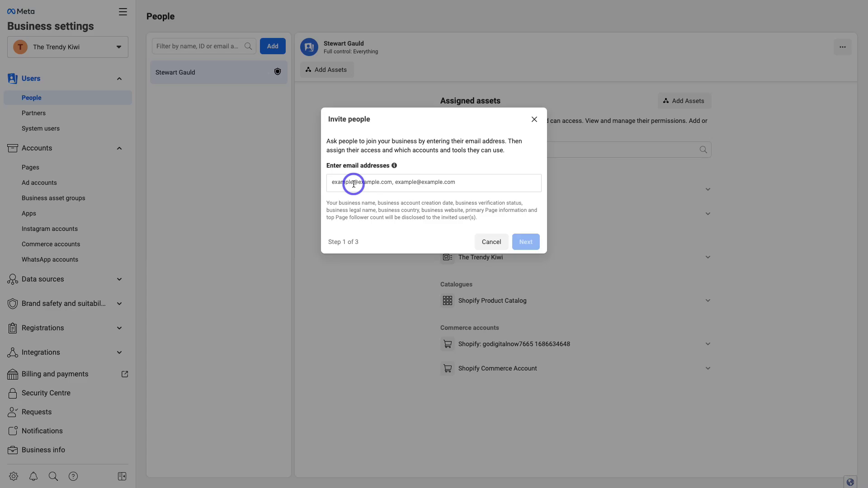
Paste the invitee's e-mail, keep Basic access, and advance to asset assignment.
{"action": "left_click", "coordinate": [353, 183]}
{"action": "key", "text": "ctrl+v"}
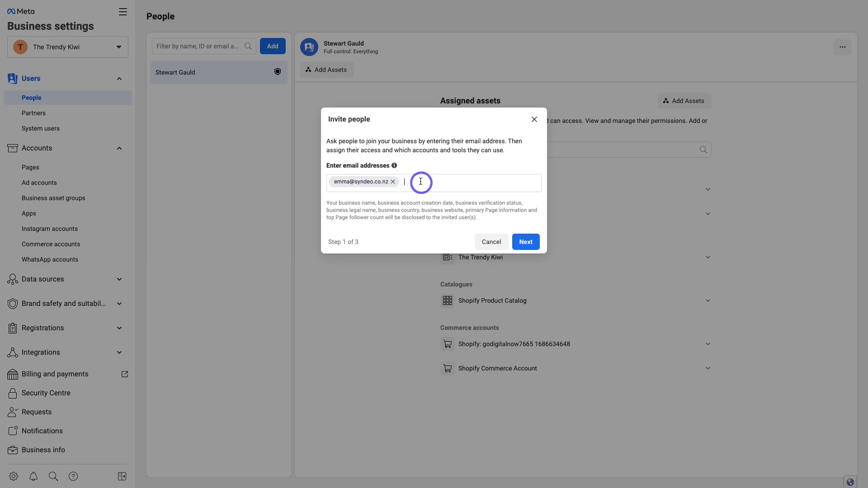
{"action": "left_click", "coordinate": [524, 243]}
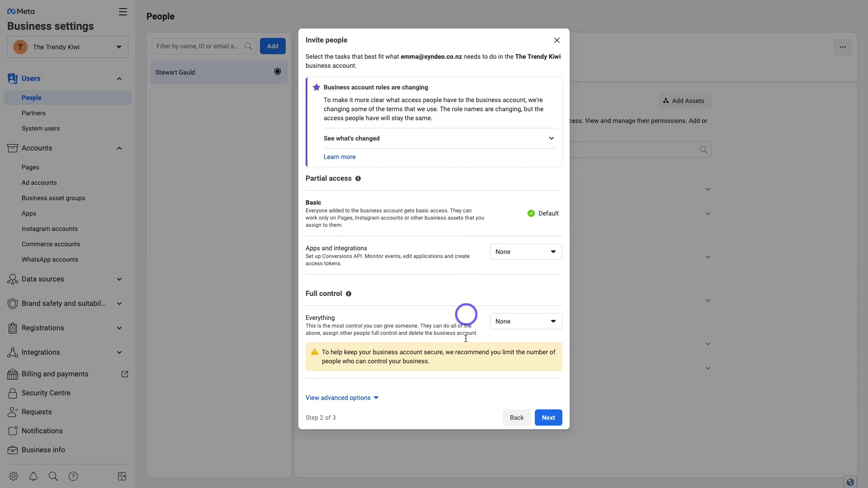
{"action": "left_click", "coordinate": [546, 416]}
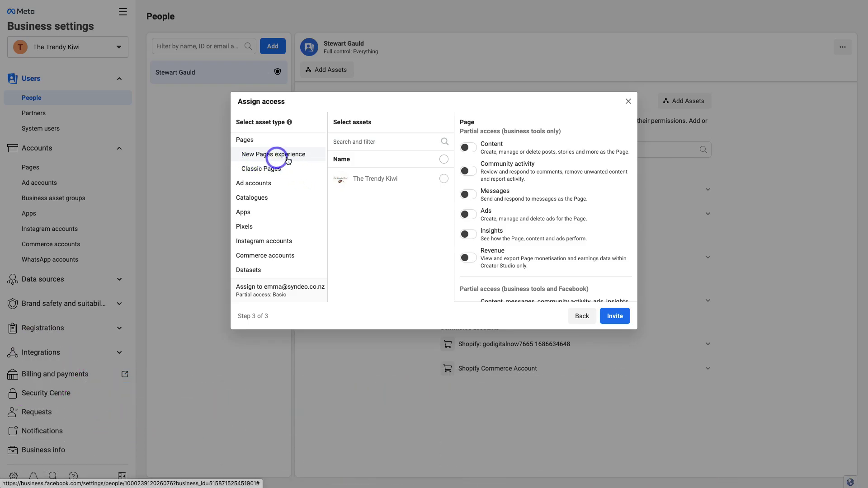
Assign The Trendy Kiwi Page and ad account, with Manage campaigns on the ad account.
{"action": "left_click", "coordinate": [442, 179]}
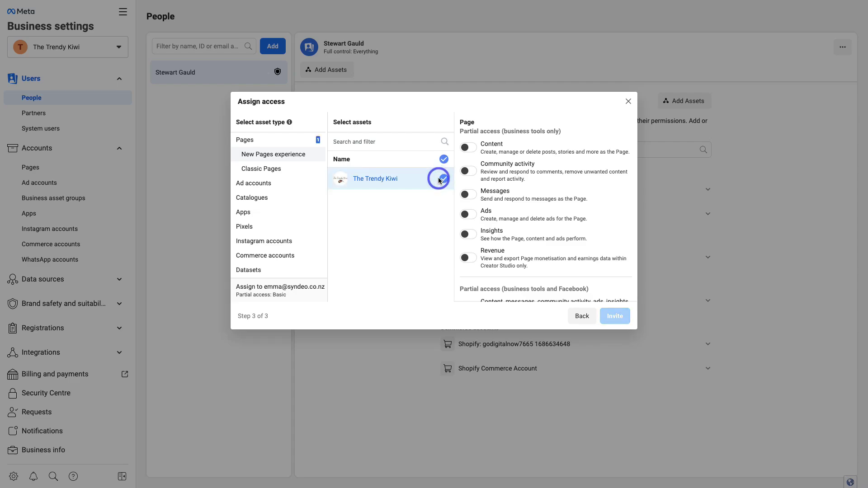
{"action": "left_click", "coordinate": [271, 183]}
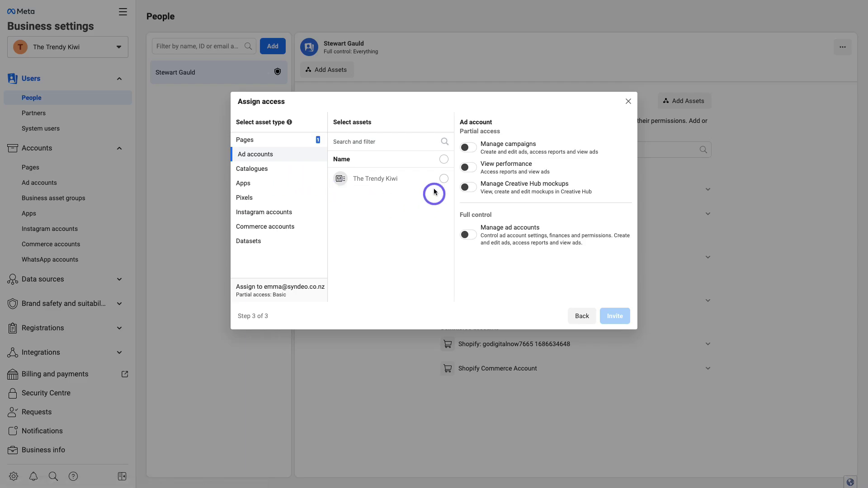
{"action": "left_click", "coordinate": [445, 179]}
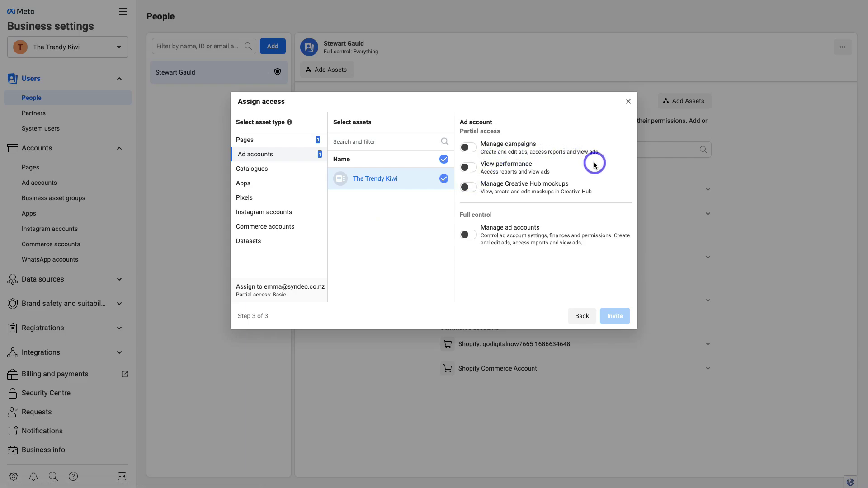
{"action": "left_click", "coordinate": [469, 149]}
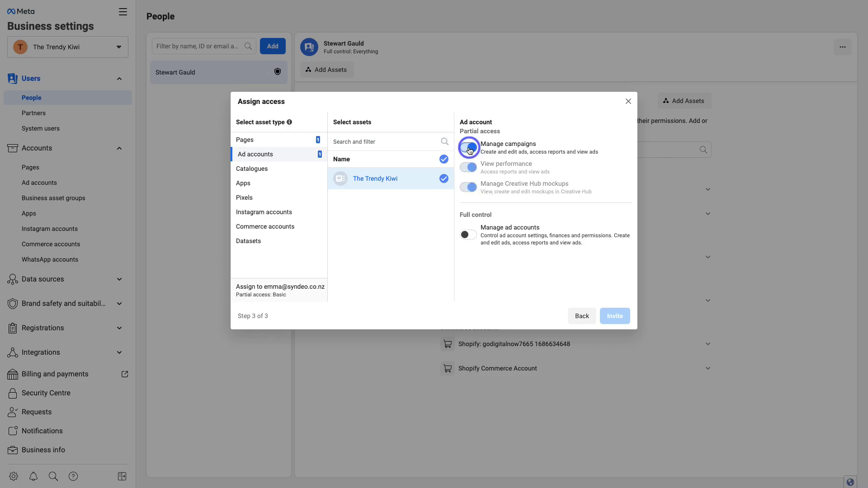
{"action": "left_click", "coordinate": [491, 164]}
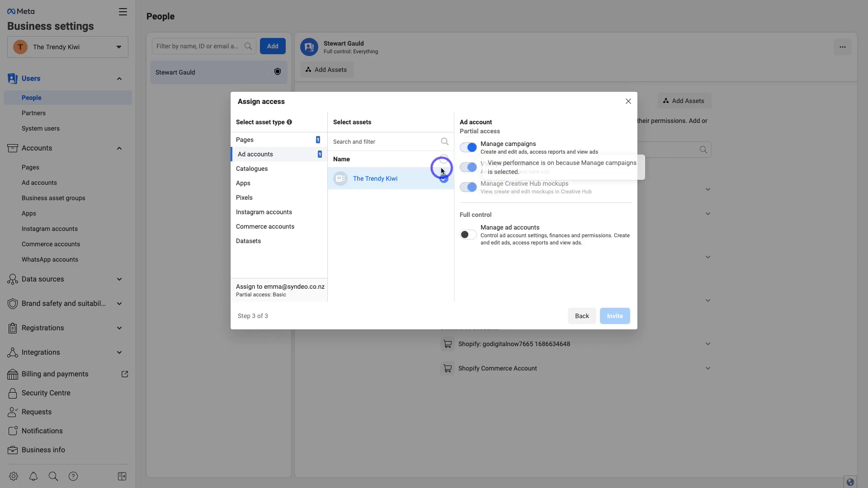
Grant Content permission on The Trendy Kiwi Page and send the invitation.
{"action": "left_click", "coordinate": [291, 141]}
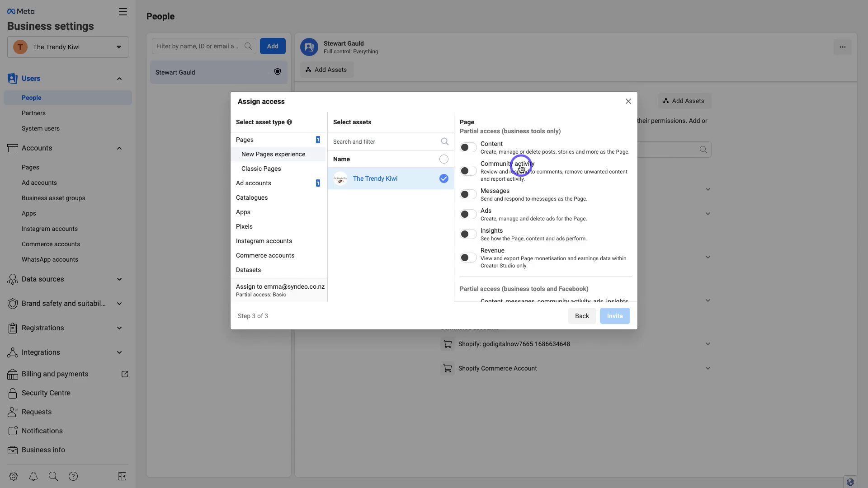
{"action": "left_click", "coordinate": [469, 147]}
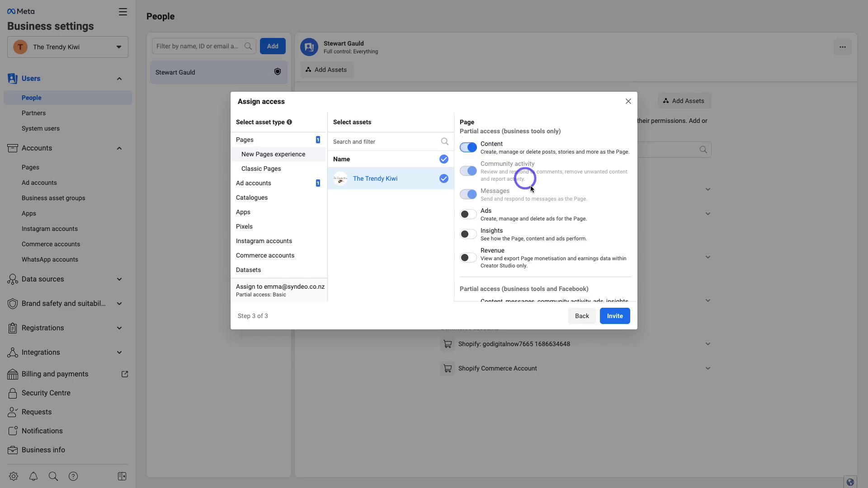
{"action": "left_click", "coordinate": [615, 316]}
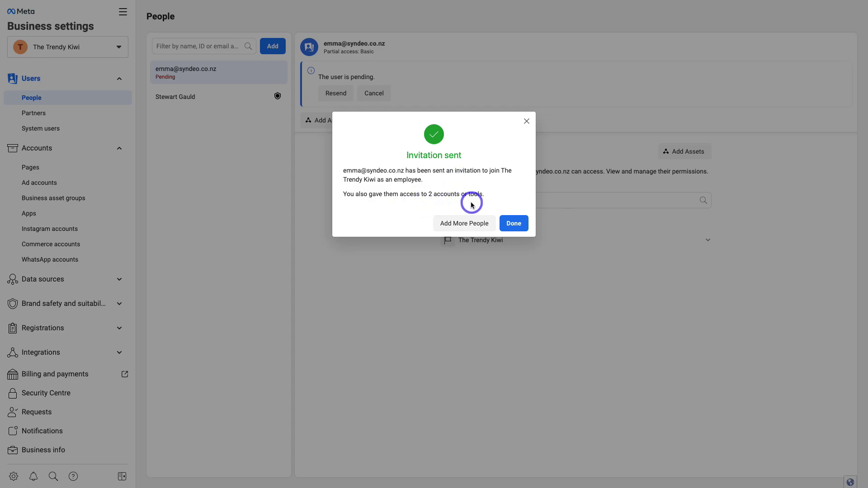
Close the Invitation sent confirmation and go to the business's Pages settings.
{"action": "left_click", "coordinate": [514, 223]}
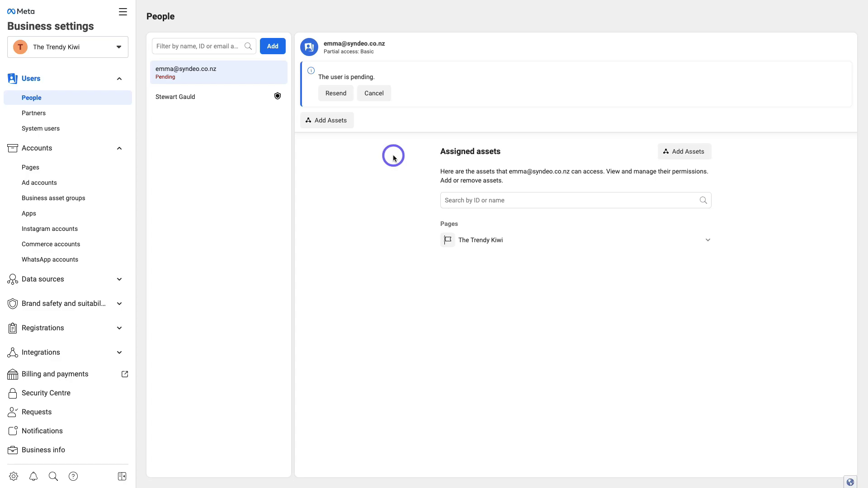
{"action": "left_click", "coordinate": [28, 168]}
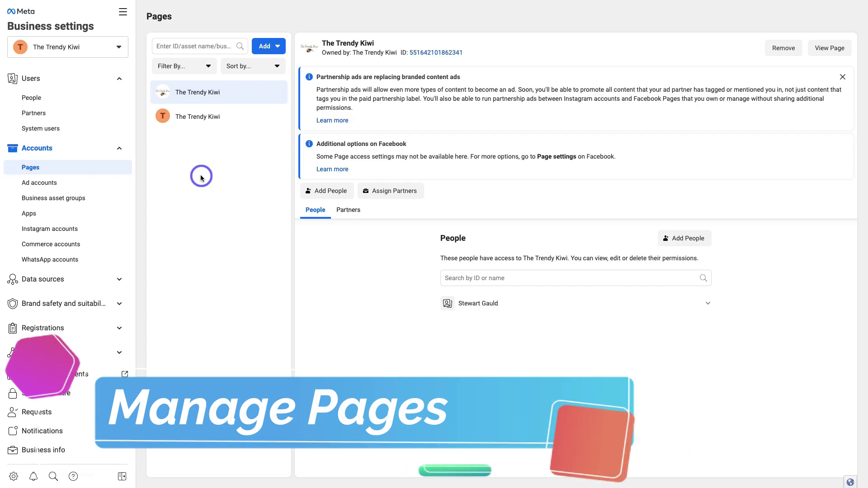
View the details of each of the two The Trendy Kiwi Pages in turn.
{"action": "left_click", "coordinate": [249, 94]}
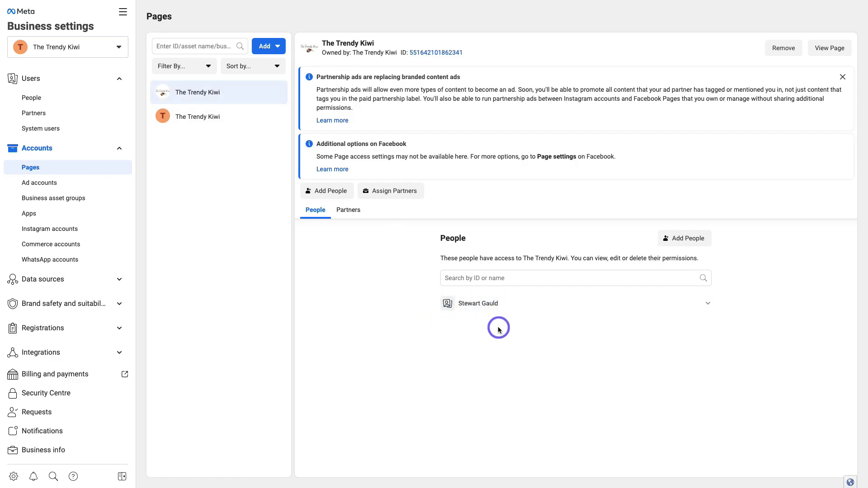
{"action": "left_click", "coordinate": [235, 119]}
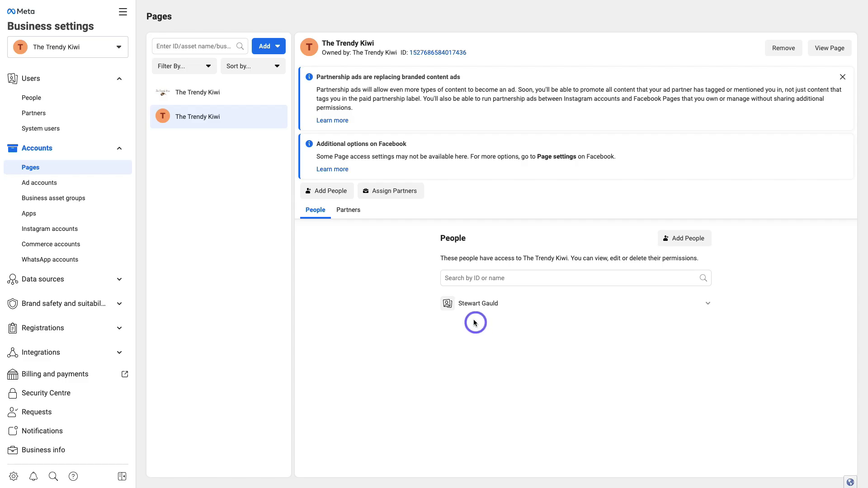
{"action": "left_click", "coordinate": [273, 50]}
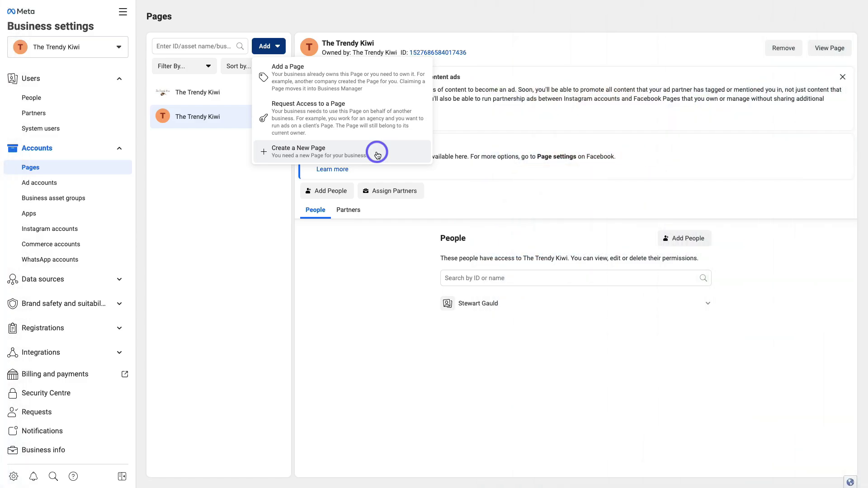
{"action": "left_click", "coordinate": [233, 197]}
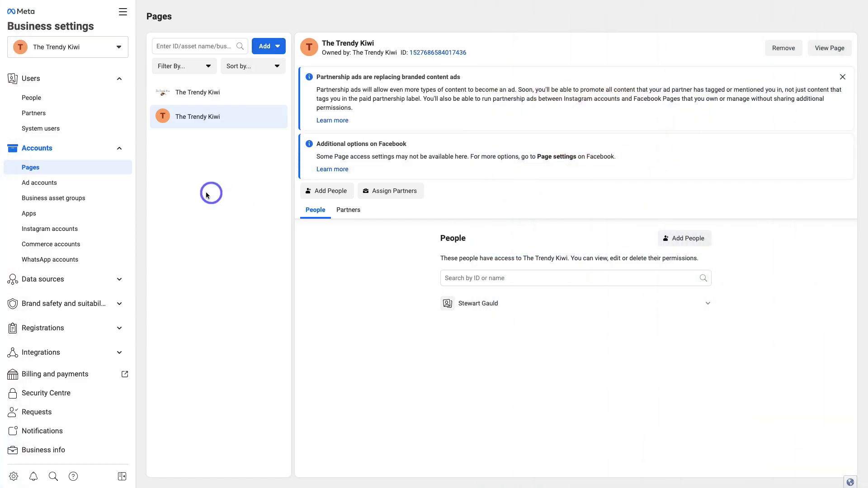
Review the Ad accounts section's Add options, then view the Instagram accounts list.
{"action": "left_click", "coordinate": [87, 188]}
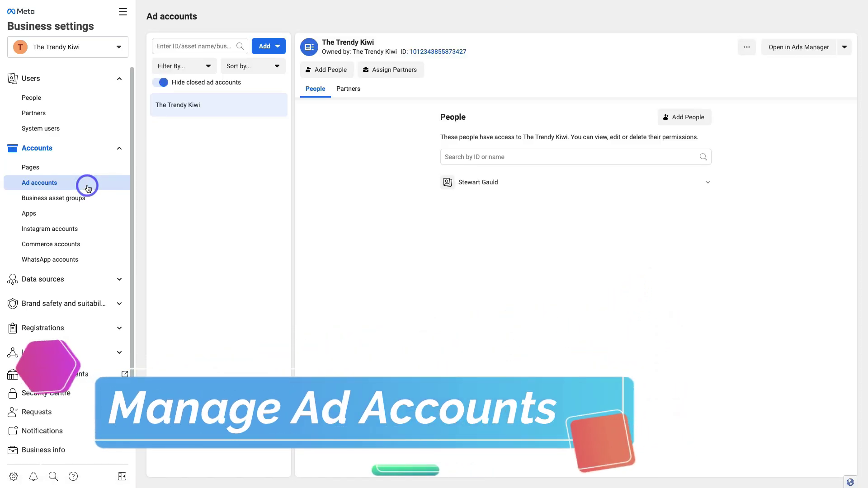
{"action": "left_click", "coordinate": [270, 50]}
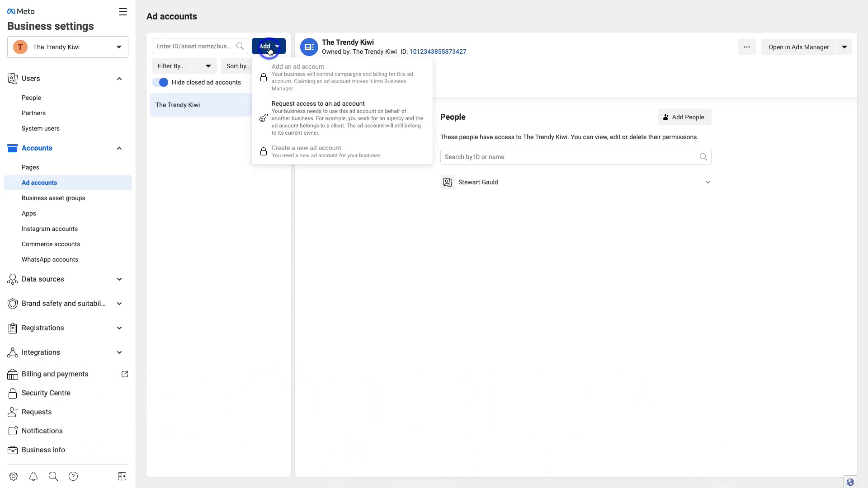
{"action": "left_click", "coordinate": [306, 75]}
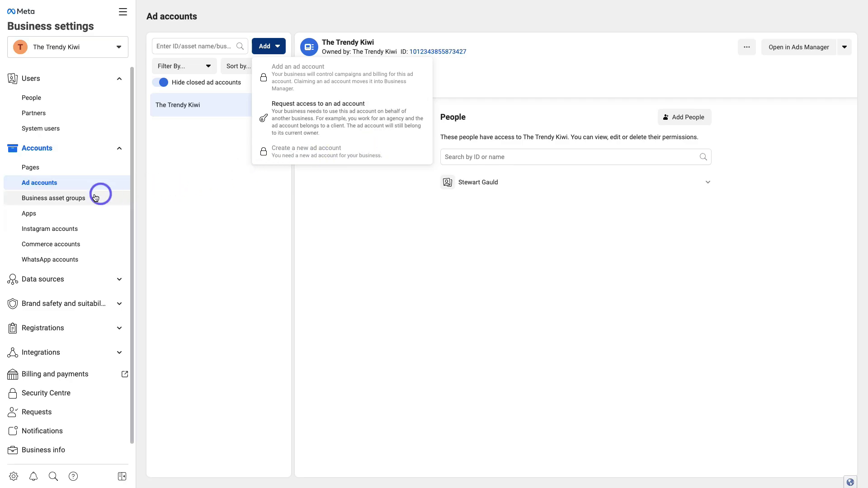
{"action": "left_click", "coordinate": [88, 232]}
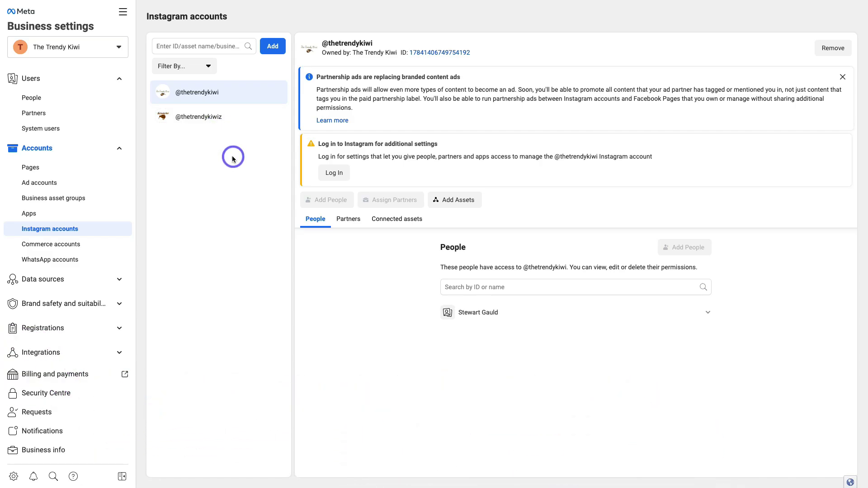
Preview and close the Add an Instagram account dialog, then view Commerce accounts.
{"action": "left_click", "coordinate": [274, 47]}
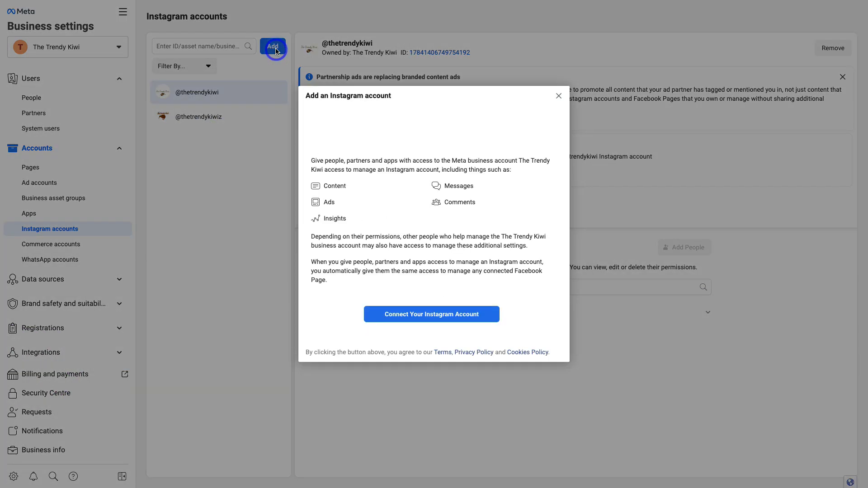
{"action": "left_click", "coordinate": [432, 323]}
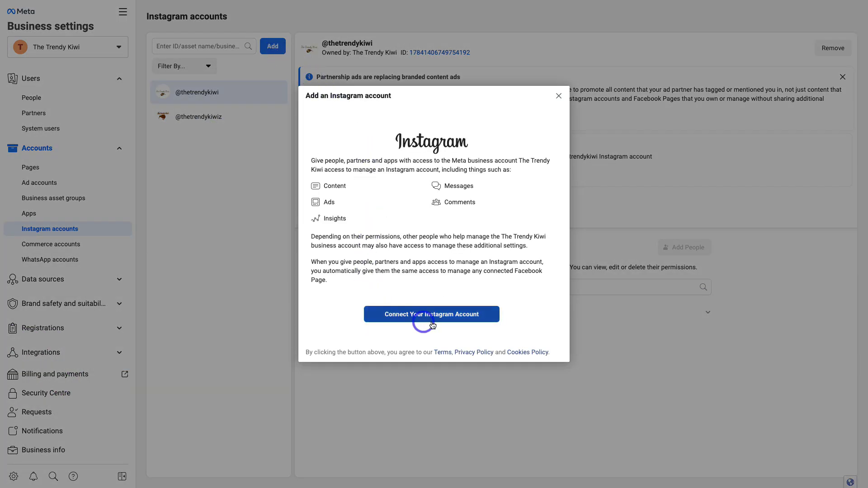
{"action": "left_click", "coordinate": [440, 319]}
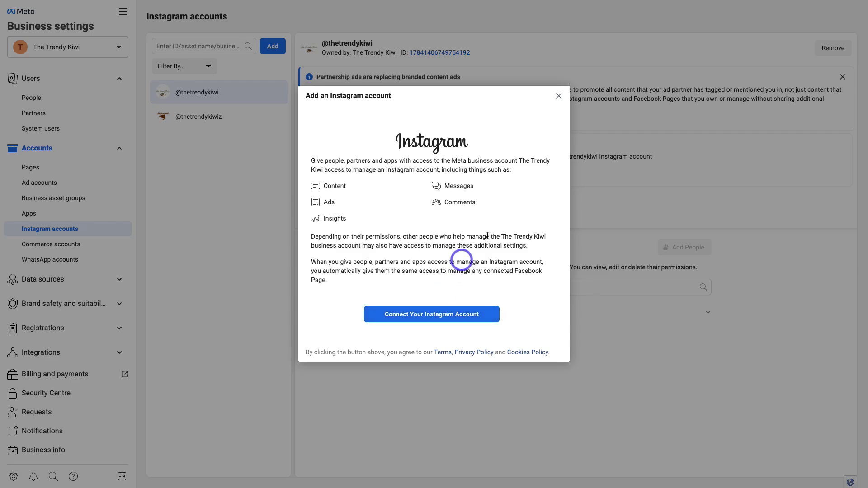
{"action": "left_click", "coordinate": [558, 96]}
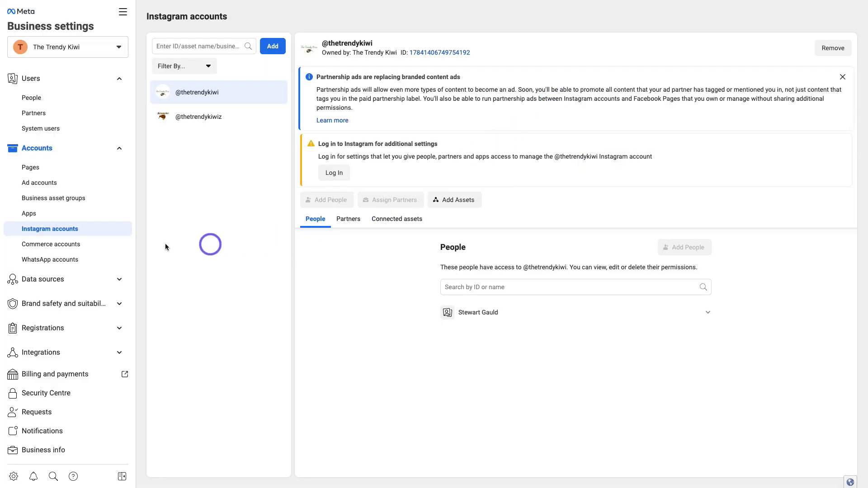
{"action": "left_click", "coordinate": [69, 245]}
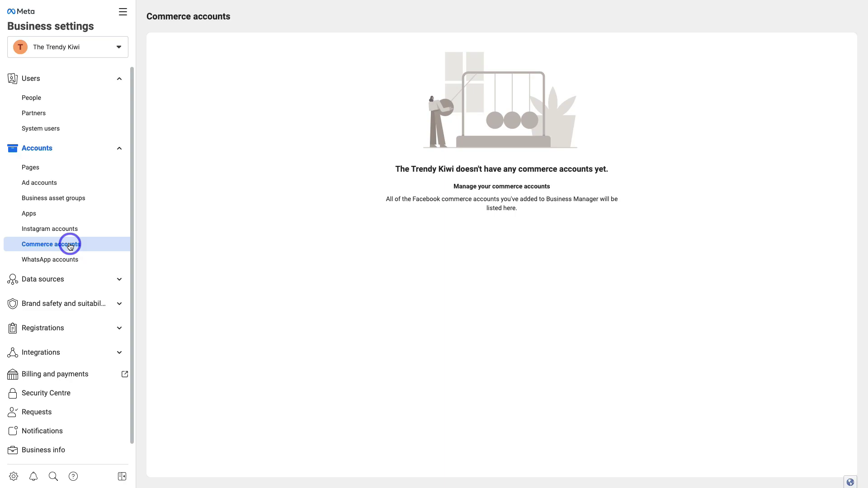
View WhatsApp accounts and preview, then close, the Add WhatsApp account dialog.
{"action": "left_click", "coordinate": [91, 260]}
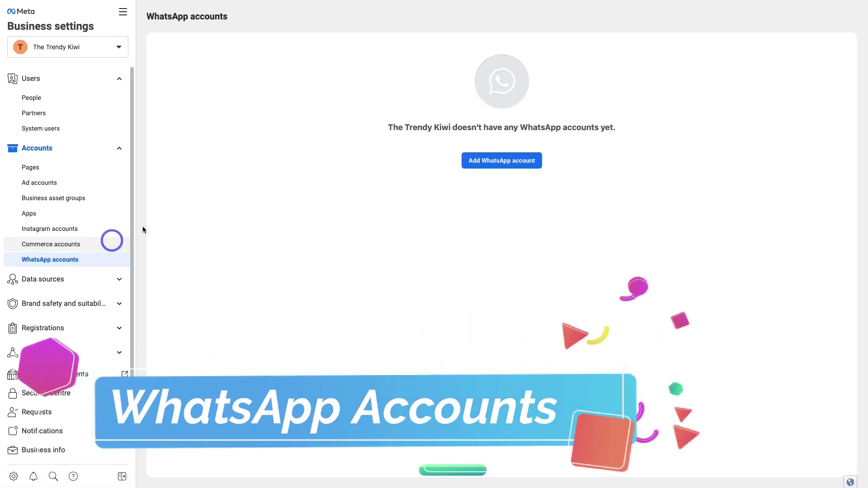
{"action": "left_click", "coordinate": [508, 161]}
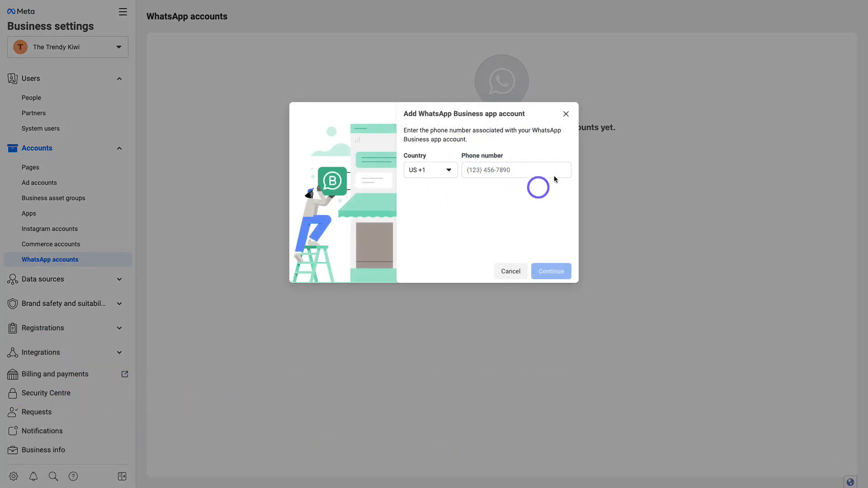
{"action": "left_click", "coordinate": [566, 114]}
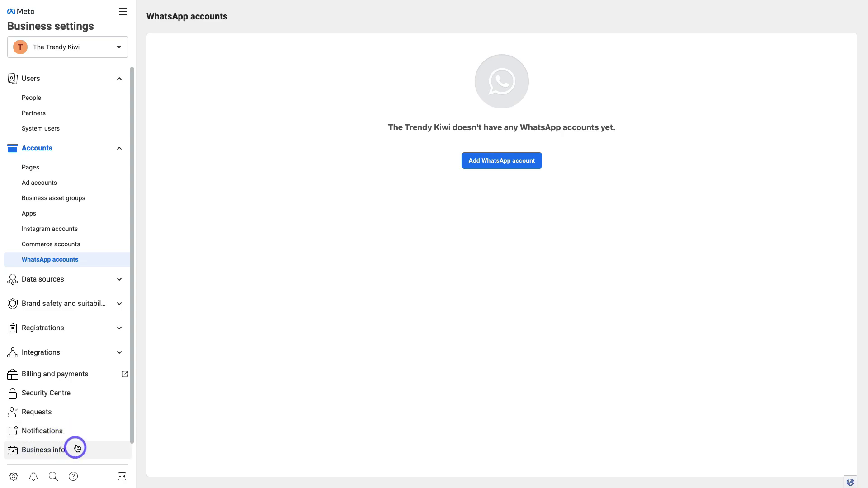
Check the invited user's pending Page access under People, then return to The Trendy Kiwi ad account.
{"action": "left_click", "coordinate": [89, 101]}
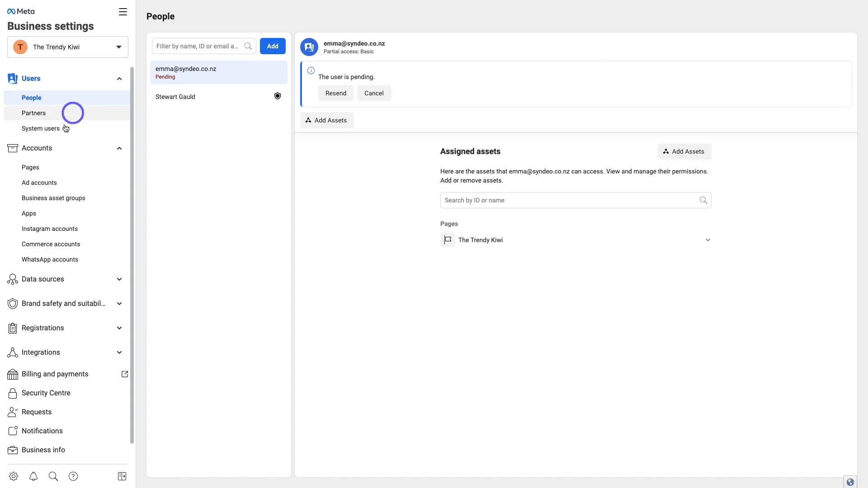
{"action": "left_click", "coordinate": [60, 184]}
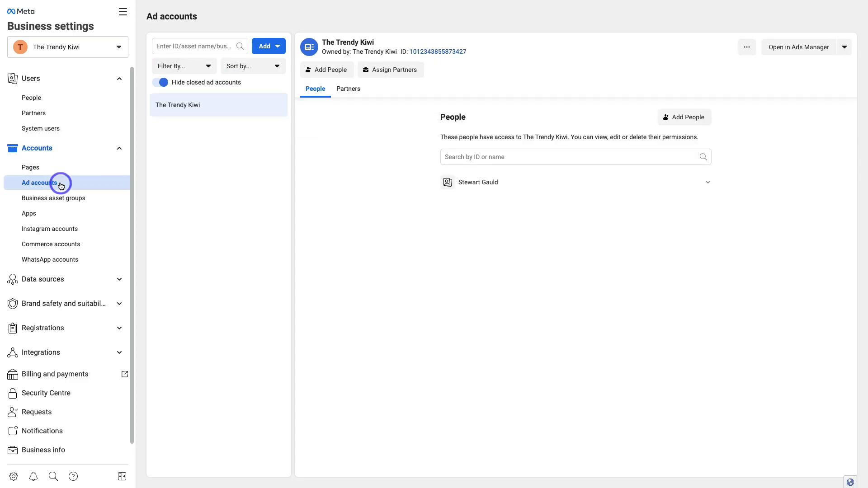